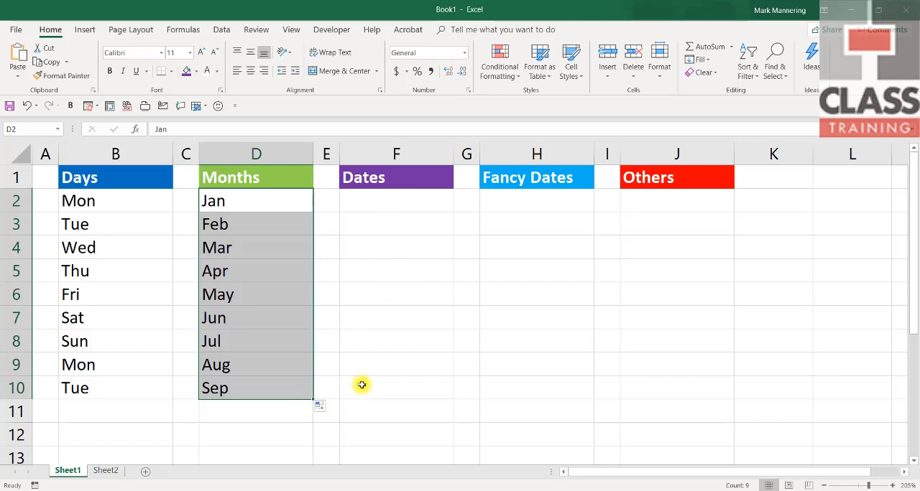
# Step: Enter the date 1/7/19 in F2 under Dates and fill the daily series down to F10
pyautogui.click(384, 203)
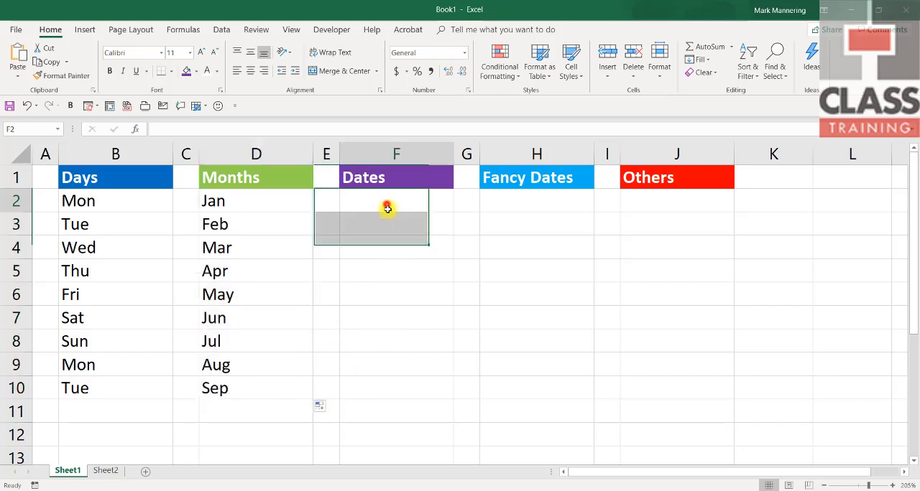
pyautogui.write('1/7/19')
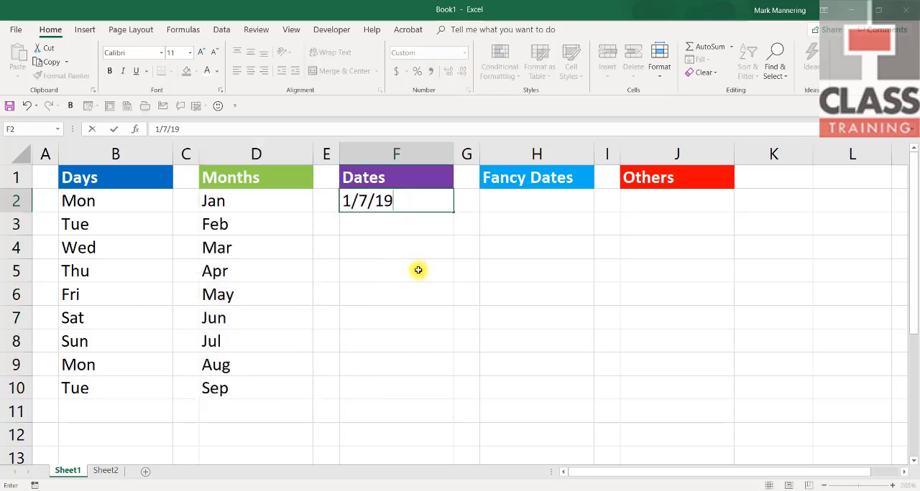
pyautogui.press('Return')
pyautogui.click(408, 200)
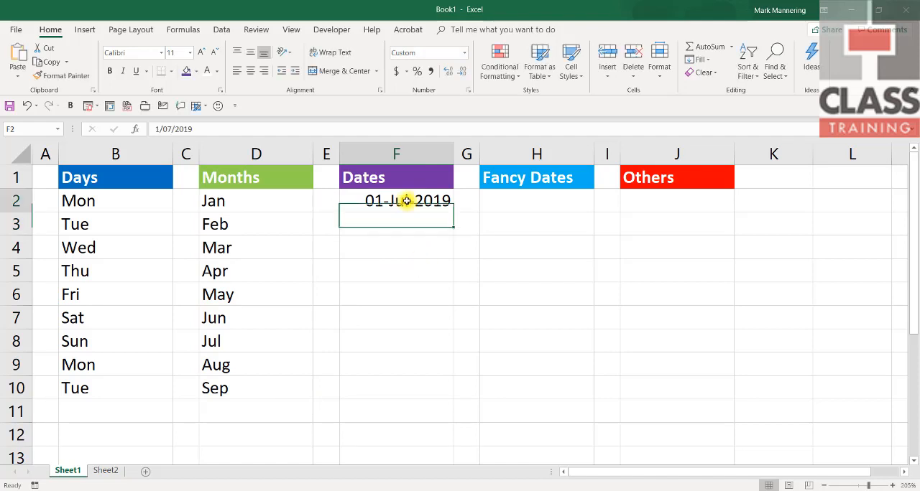
pyautogui.moveTo(451, 214); pyautogui.dragTo(448, 400)
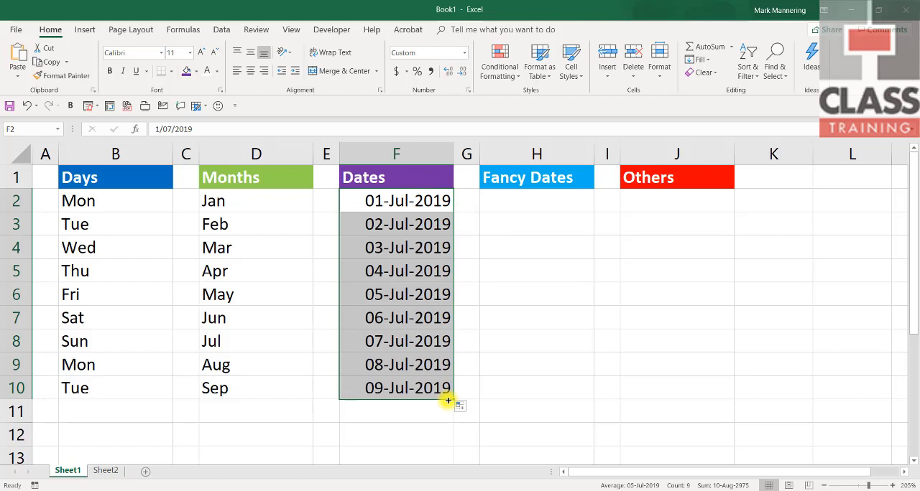
# Step: Replace the Dates series with one starting at 28/7/19 in F2 and fill it down to F10
pyautogui.moveTo(447, 400)
pyautogui.mouseDown()
pyautogui.moveTo(411, 355)
pyautogui.moveTo(404, 195)
pyautogui.mouseUp()
pyautogui.write('28/7/1')
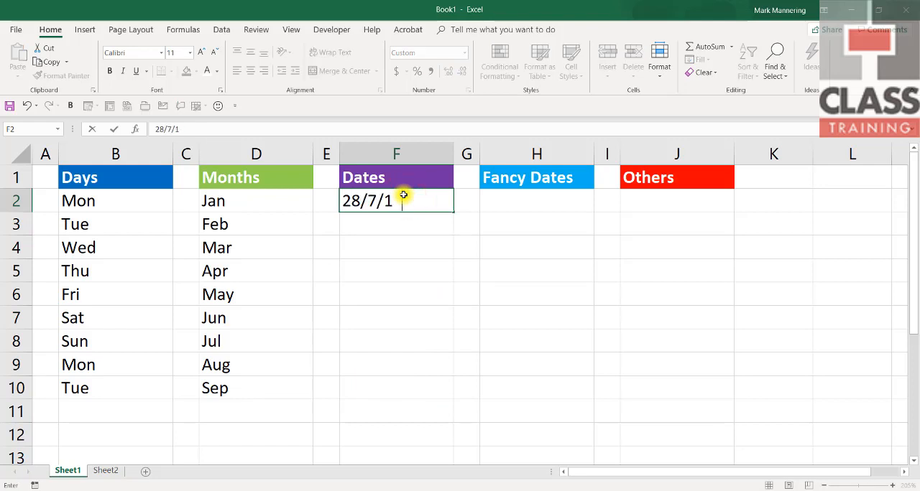
pyautogui.write('9')
pyautogui.press('Return')
pyautogui.click(403, 195)
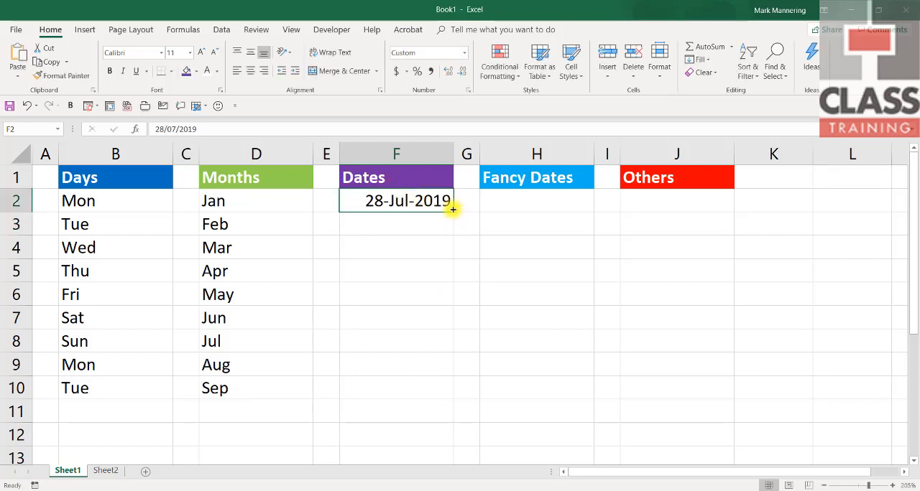
pyautogui.moveTo(451, 210); pyautogui.dragTo(440, 401)
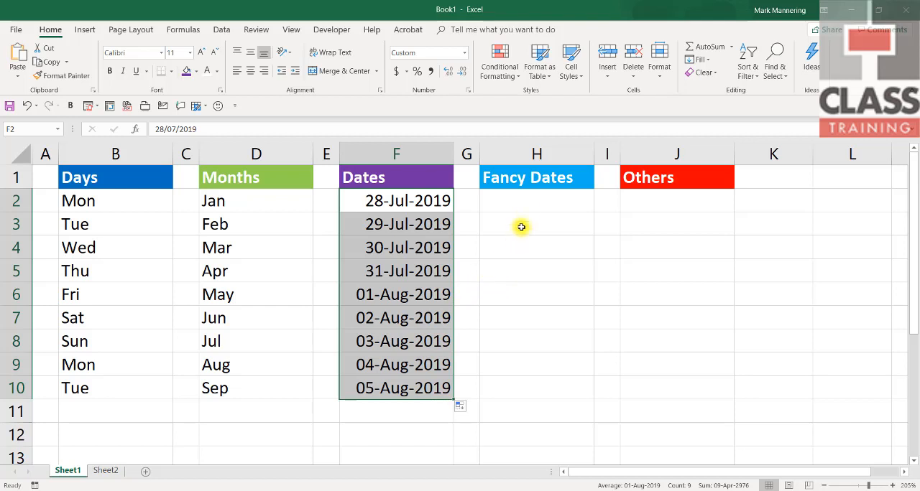
# Step: Enter 1/7/19 and 8/7/19 in H2:H3 under Fancy Dates and extend the weekly series down to H10
pyautogui.click(529, 204)
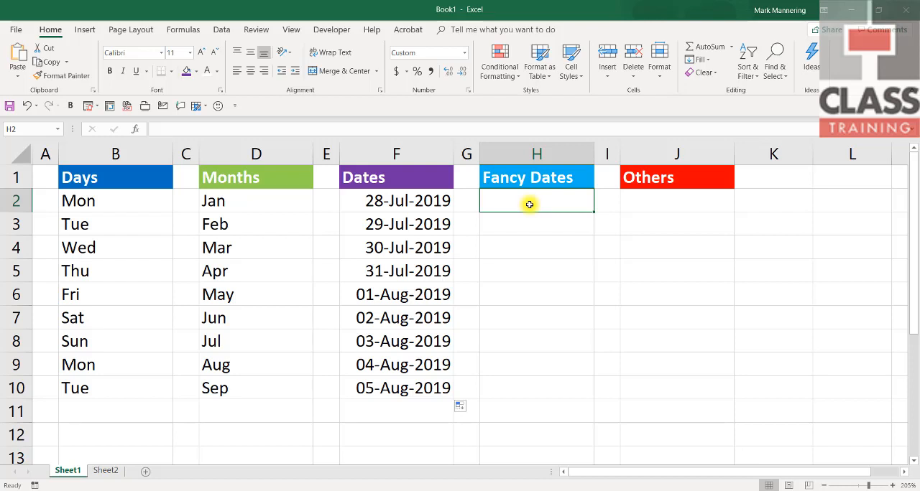
pyautogui.write('1/7/19')
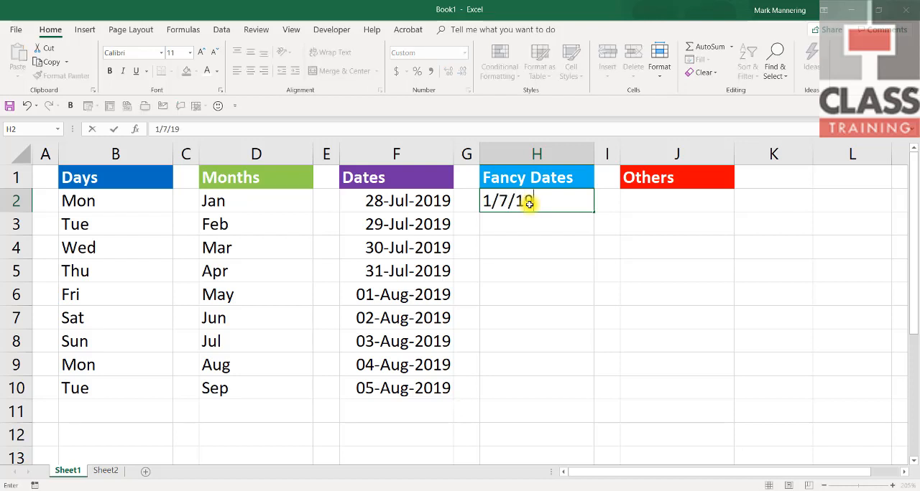
pyautogui.press('Return')
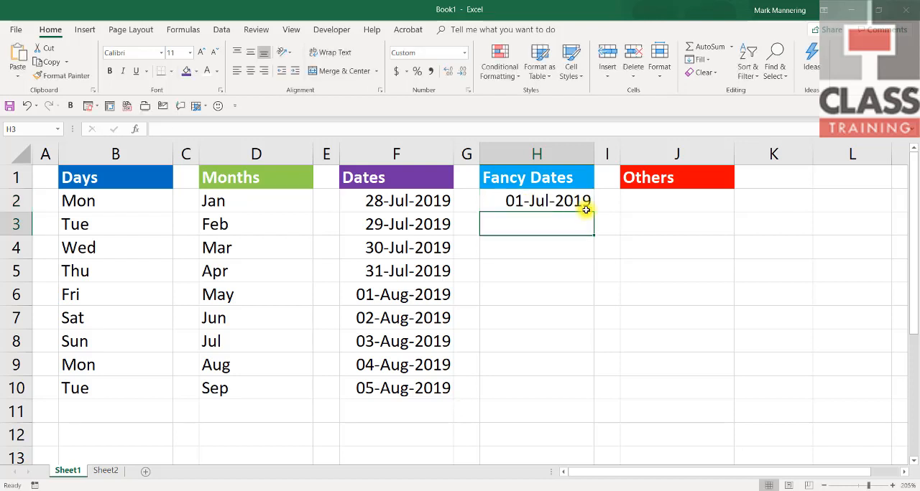
pyautogui.write('8/7/19')
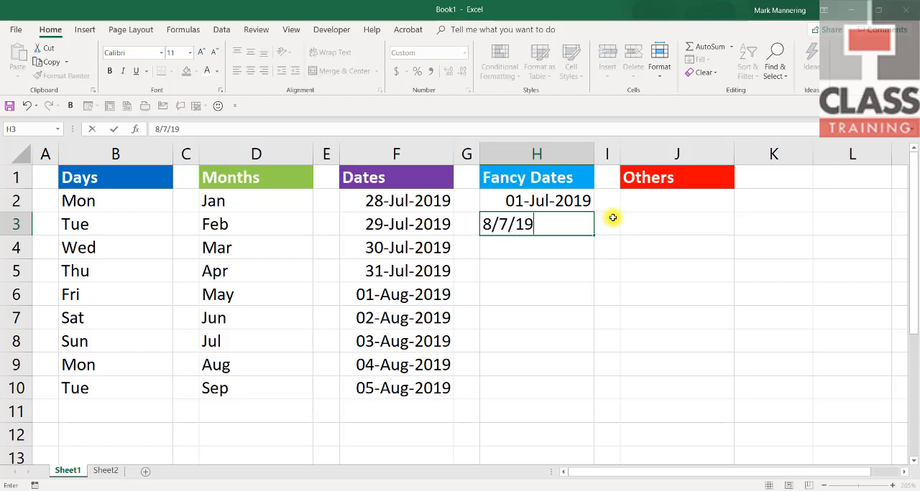
pyautogui.press('Return')
pyautogui.moveTo(522, 201); pyautogui.dragTo(522, 231)
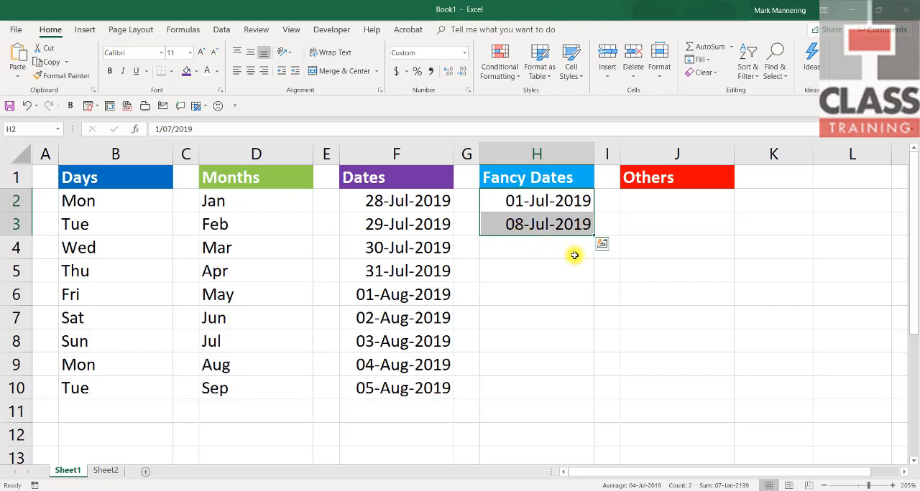
pyautogui.moveTo(594, 236); pyautogui.dragTo(591, 392)
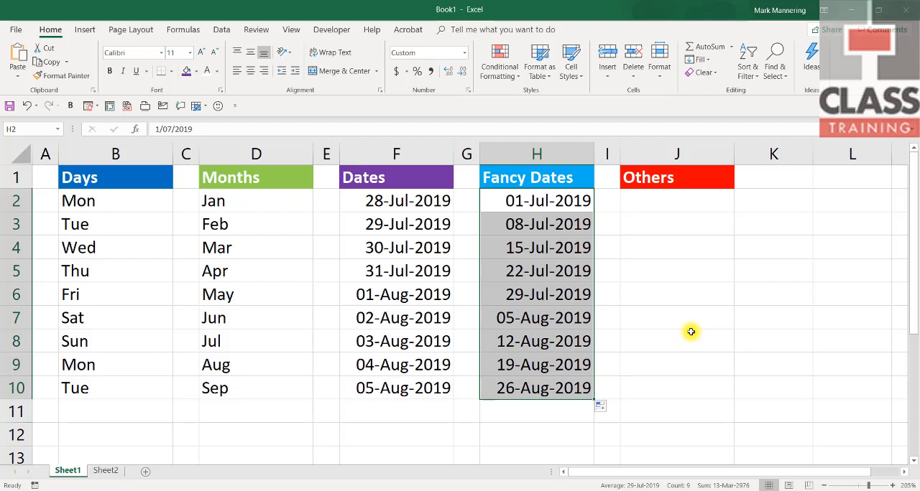
# Step: Replace the Fancy Dates series with 10/7/19 and 24/7/19 in H2:H3, and extend the fortnightly pattern down to H10
pyautogui.press('Delete')
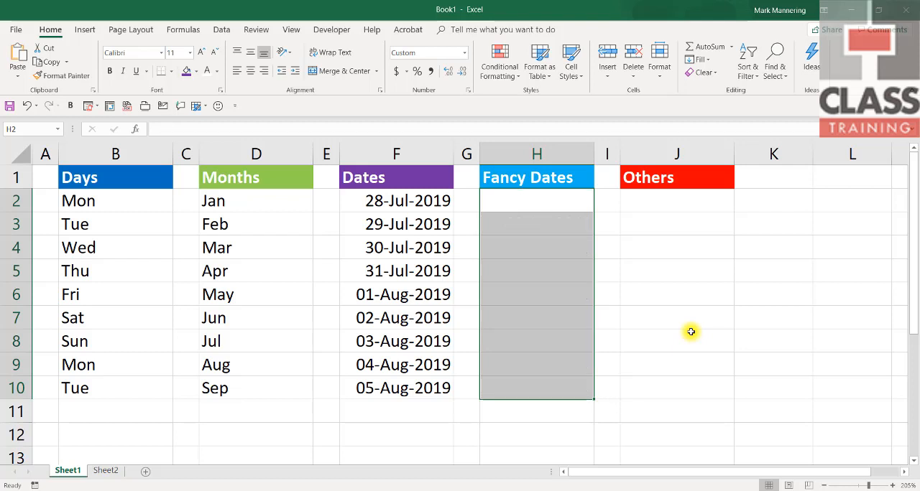
pyautogui.click(551, 207)
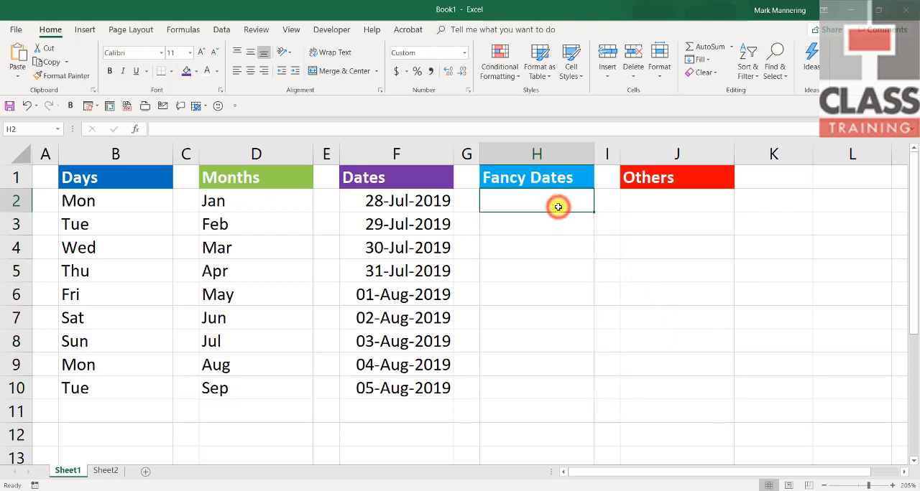
pyautogui.write('10/7/19')
pyautogui.press('Return')
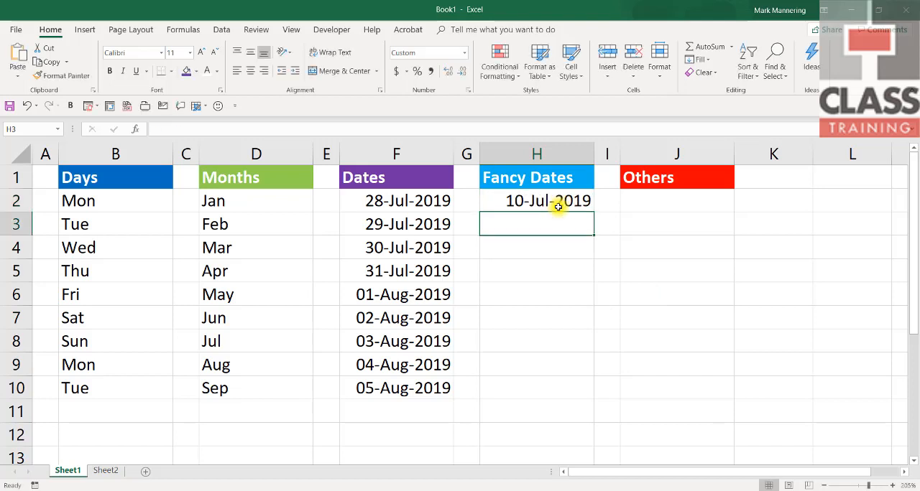
pyautogui.write('24/7/1')
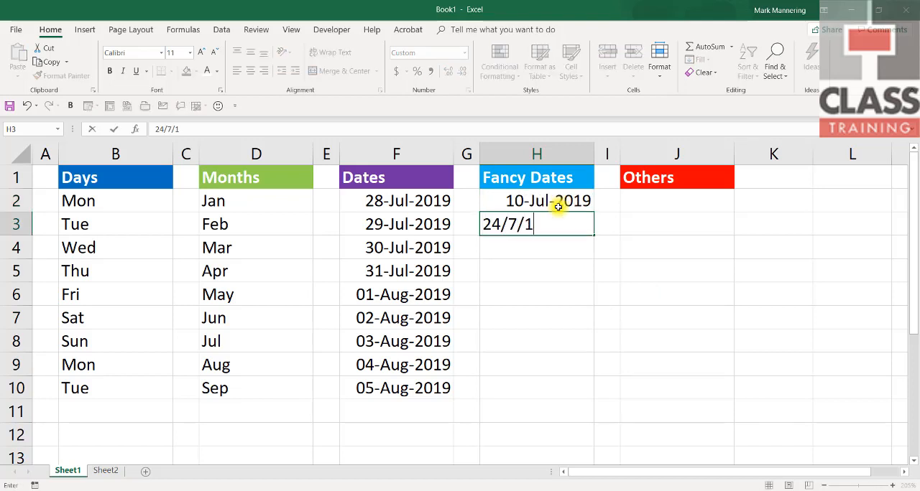
pyautogui.write('9')
pyautogui.press('Return')
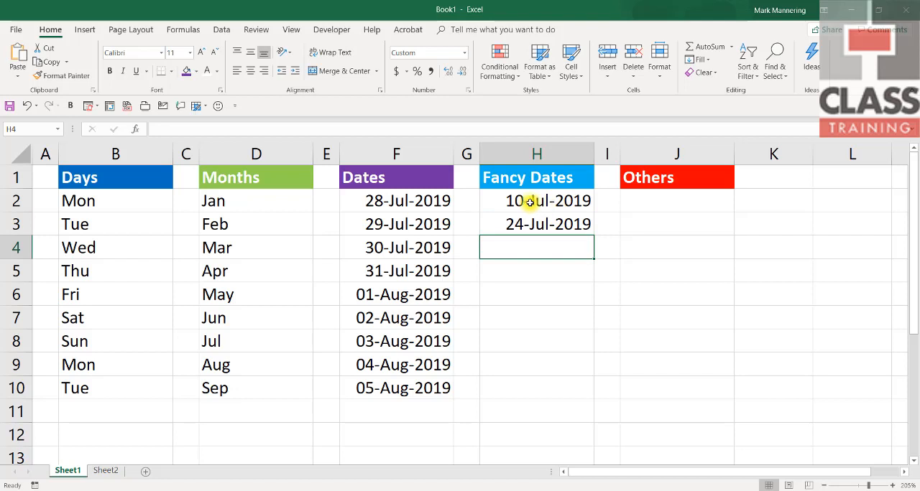
pyautogui.moveTo(529, 201); pyautogui.dragTo(531, 222)
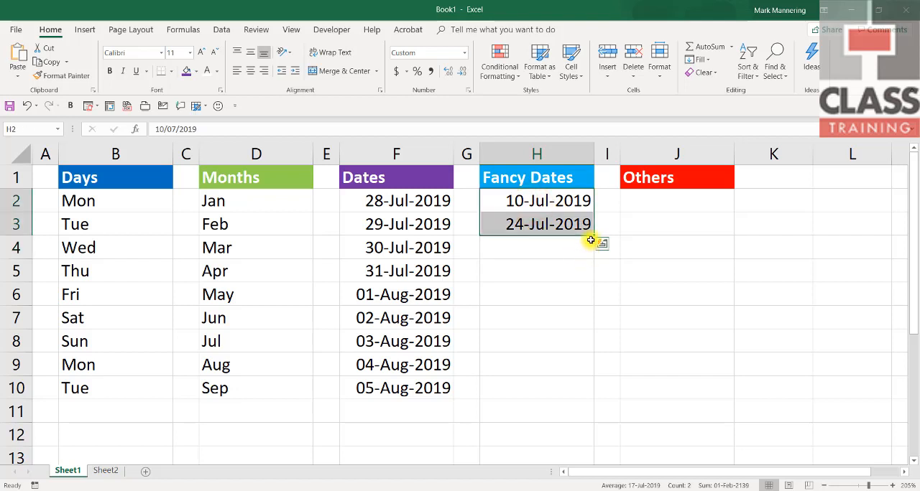
pyautogui.moveTo(594, 237); pyautogui.dragTo(599, 396)
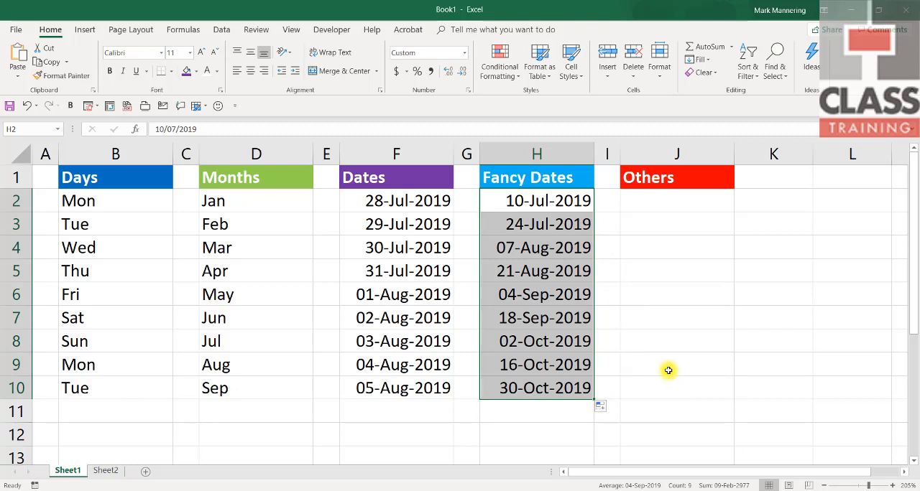
# Step: Fill J2:J10 under Others with a series starting at Week 1, and clear those cells again
pyautogui.click(657, 201)
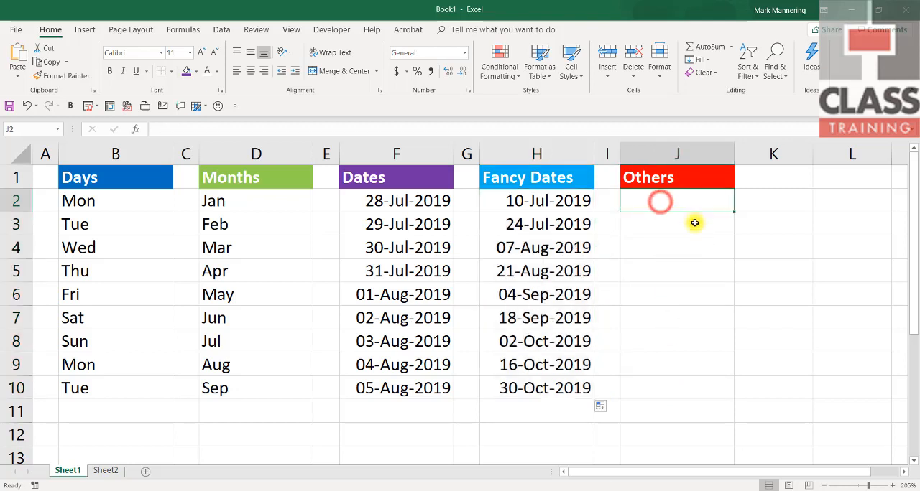
pyautogui.write('Week 1')
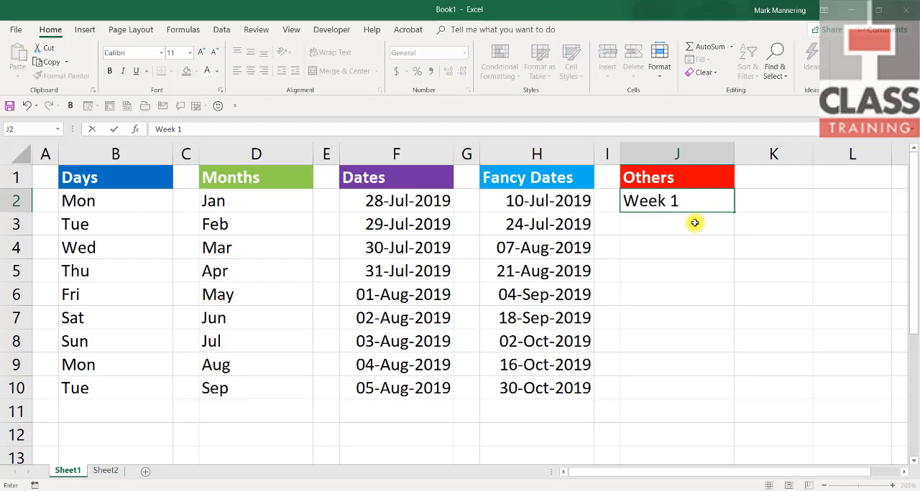
pyautogui.press('Return')
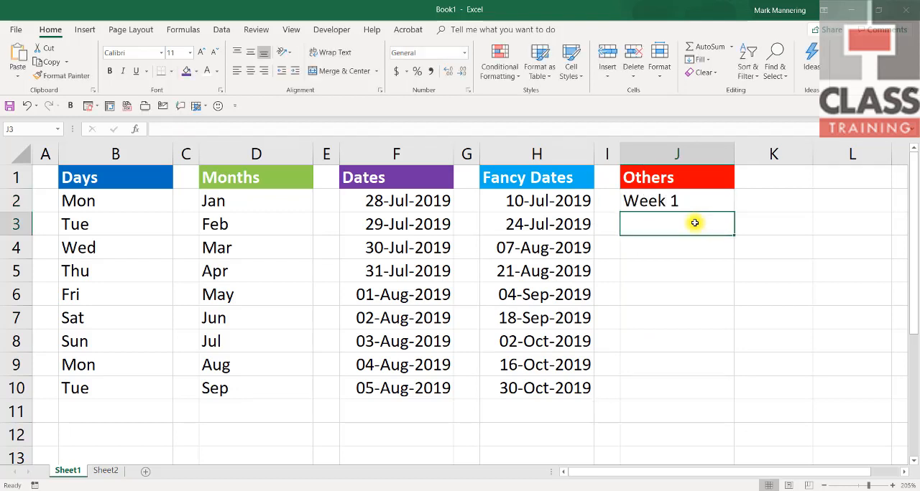
pyautogui.click(699, 200)
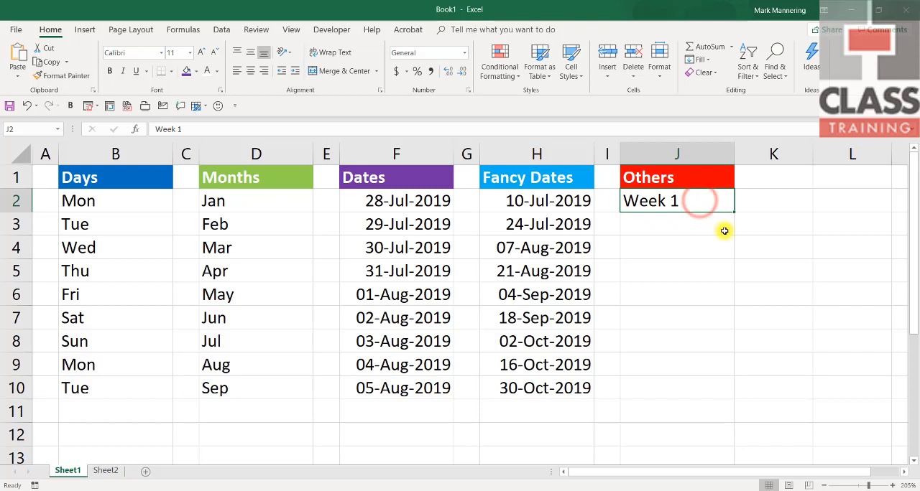
pyautogui.moveTo(733, 212); pyautogui.dragTo(735, 404)
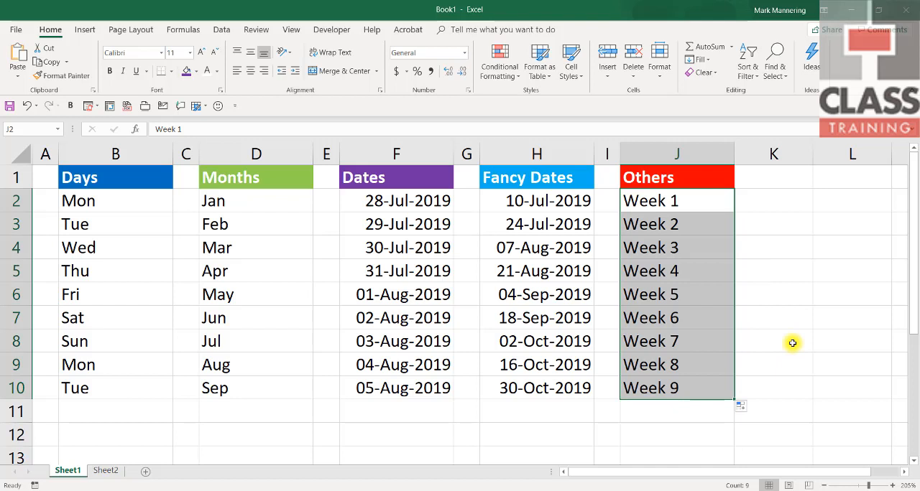
pyautogui.press('Delete')
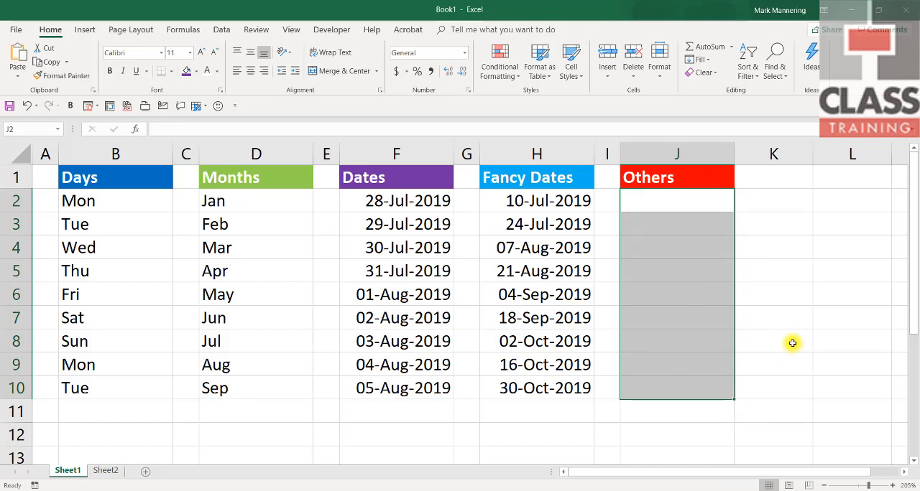
pyautogui.click(792, 343)
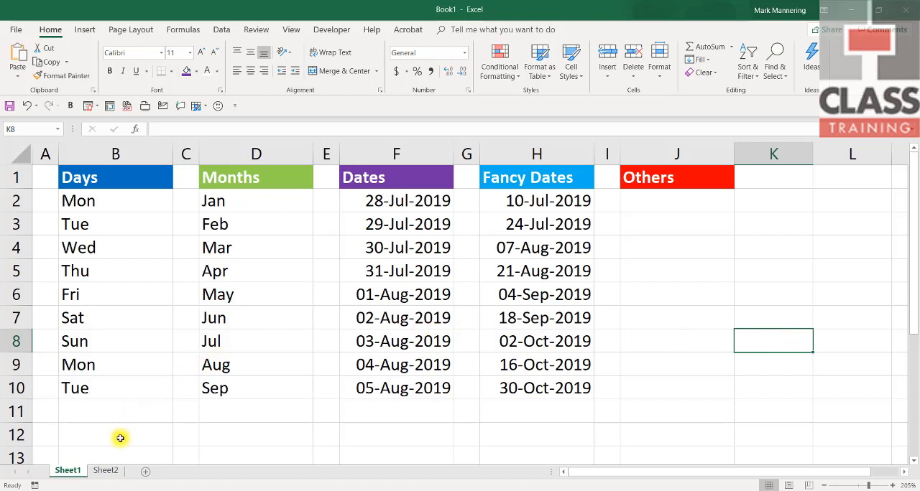
# Step: Create a custom list in the advanced options by importing the city names Adelaide to Sydney from A1:A7 on Sheet2
pyautogui.click(108, 471)
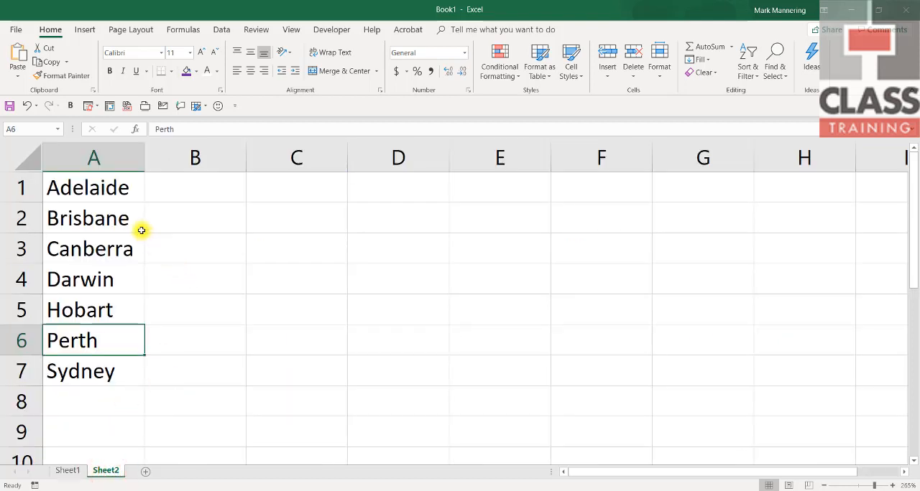
pyautogui.click(116, 192)
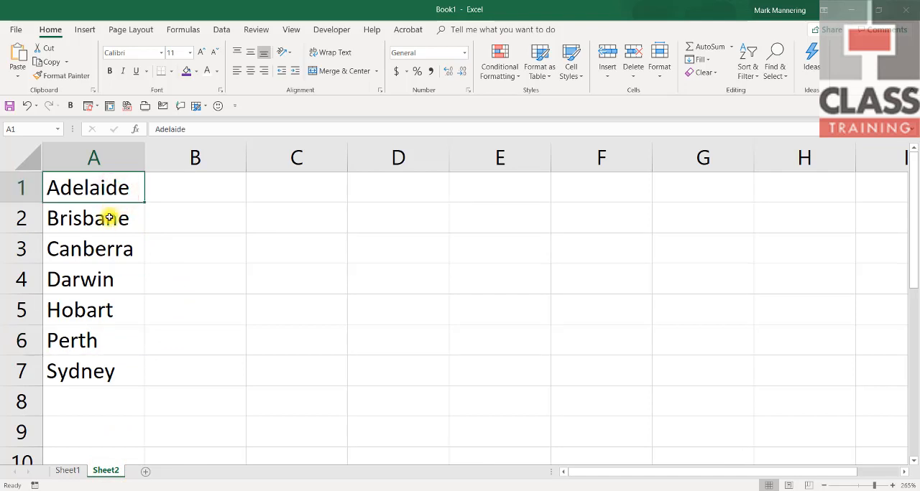
pyautogui.click(109, 217)
pyautogui.click(106, 250)
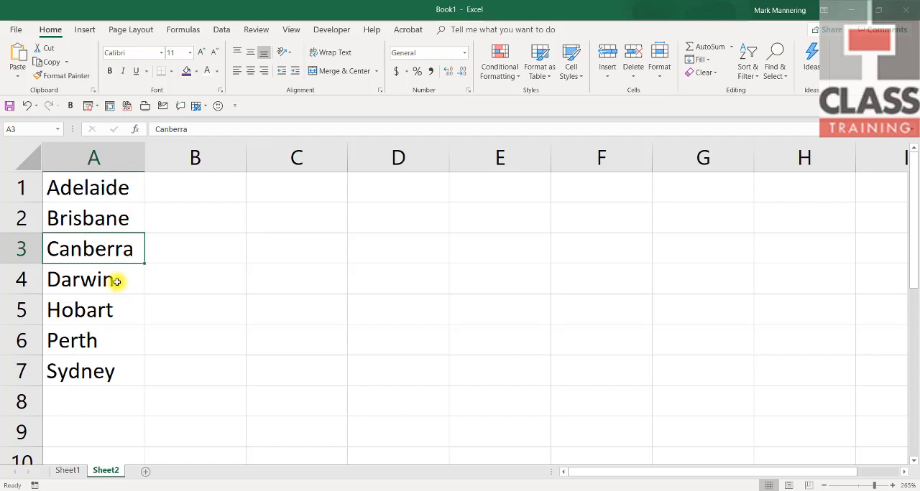
pyautogui.moveTo(76, 189); pyautogui.dragTo(71, 365)
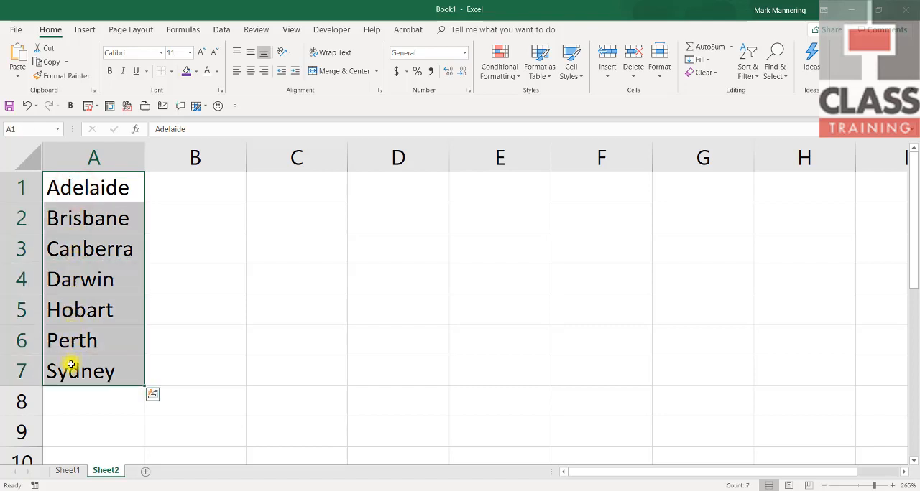
pyautogui.click(16, 32)
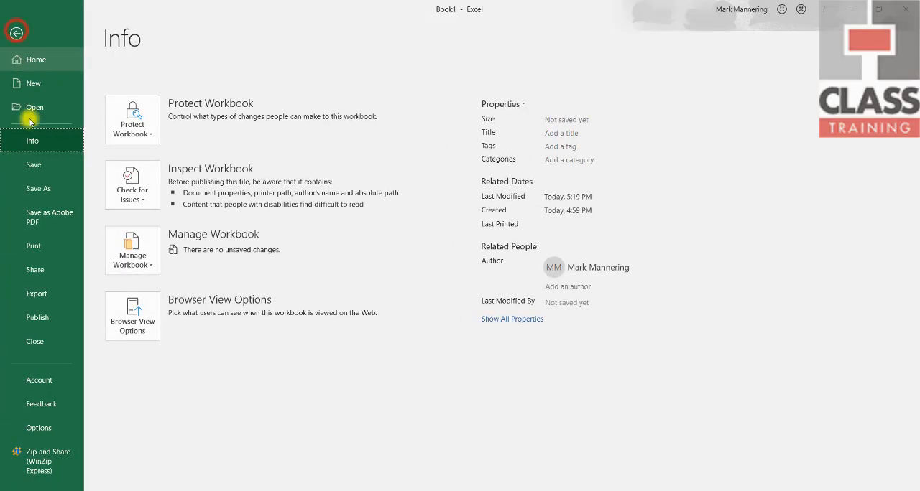
pyautogui.click(49, 428)
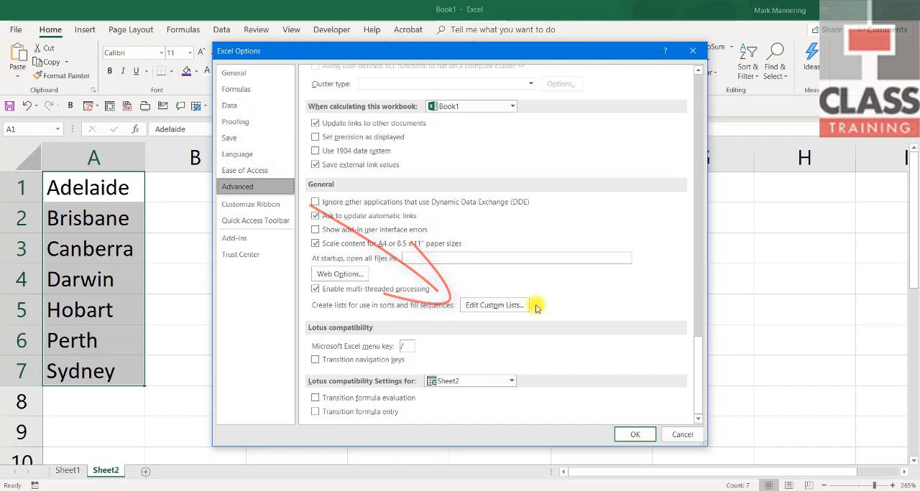
pyautogui.click(497, 307)
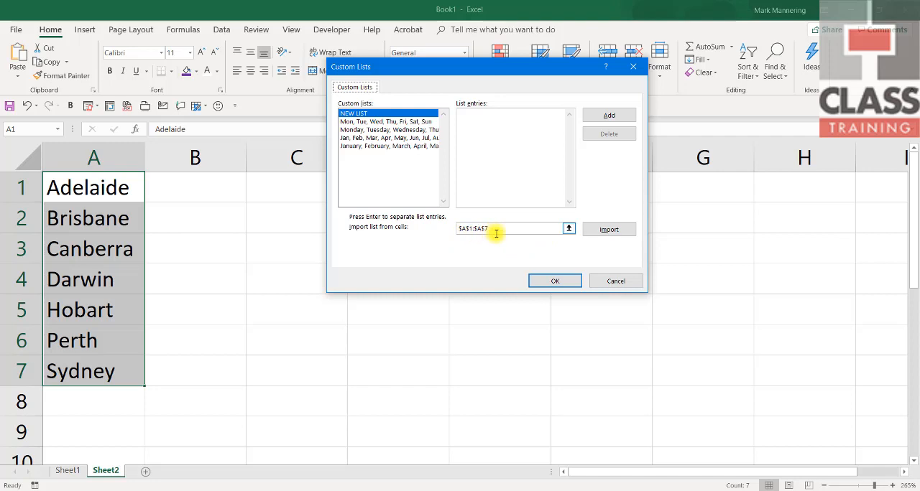
pyautogui.click(598, 230)
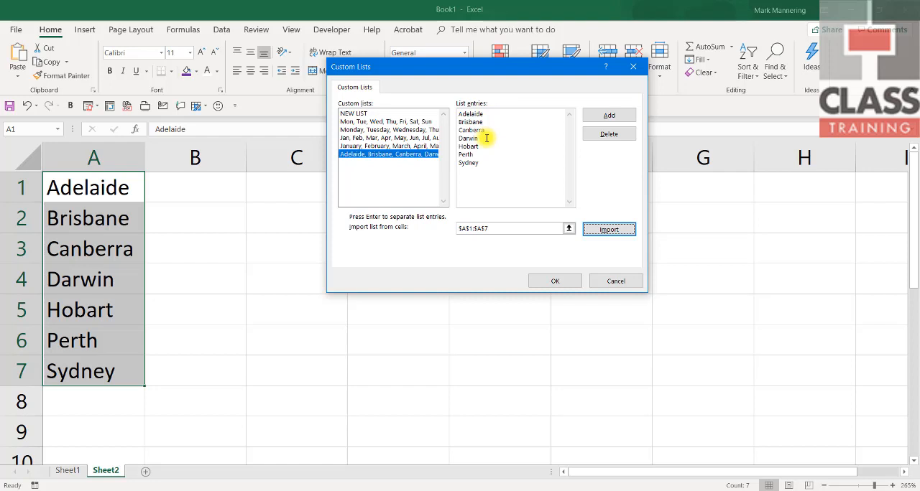
pyautogui.click(544, 282)
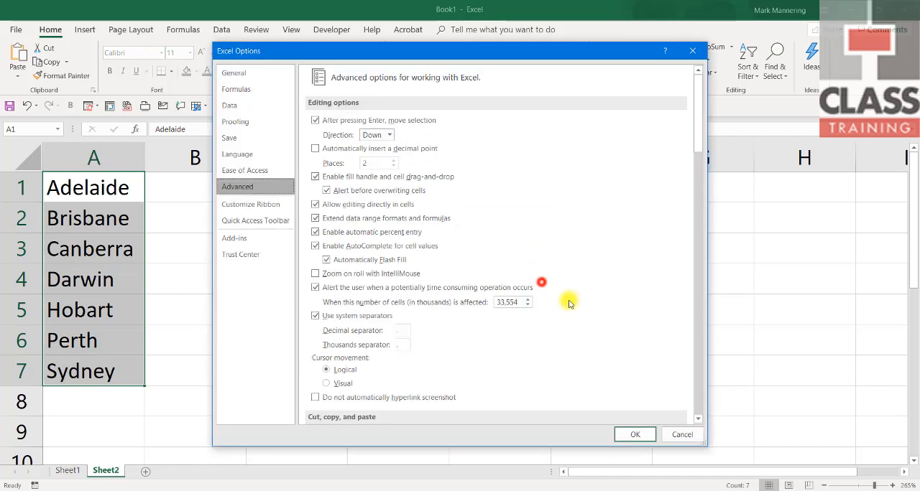
pyautogui.click(635, 434)
# Step: Fill J2:J10 under Others on Sheet1 with the city series starting at Adelaide, and clear those cells again
pyautogui.write('Ade')
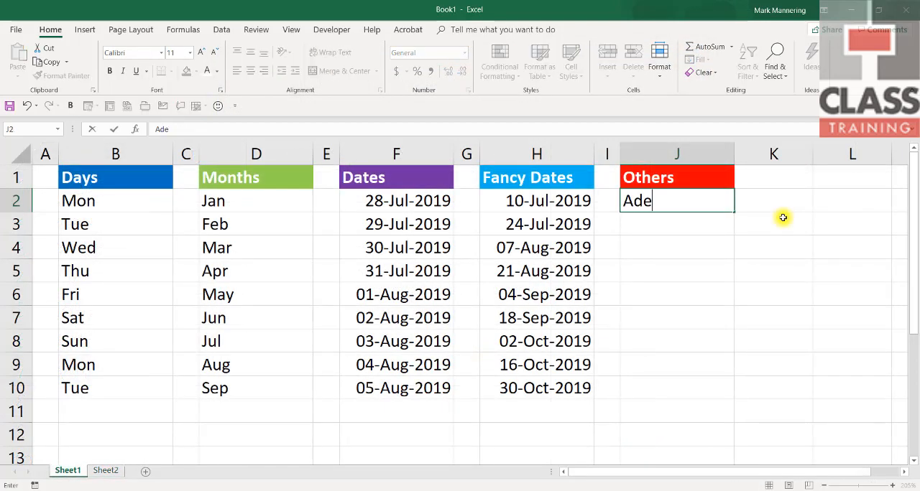
pyautogui.write('laide')
pyautogui.press('Return')
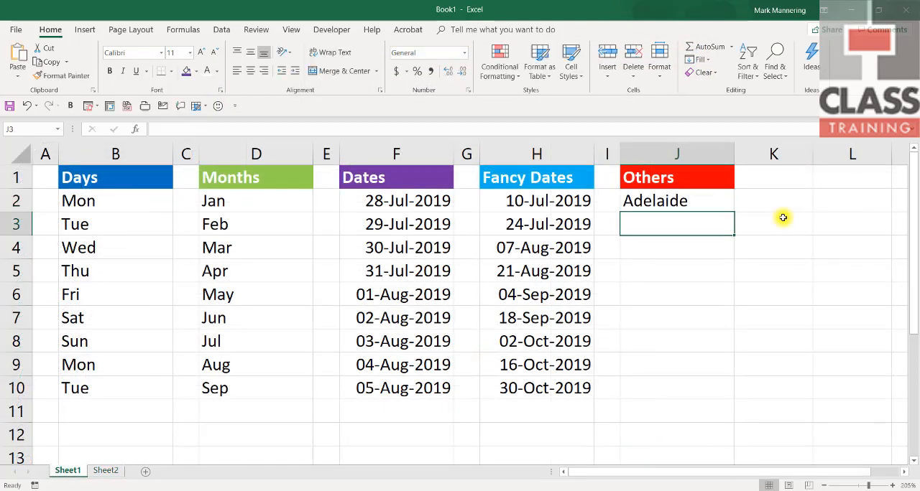
pyautogui.click(691, 202)
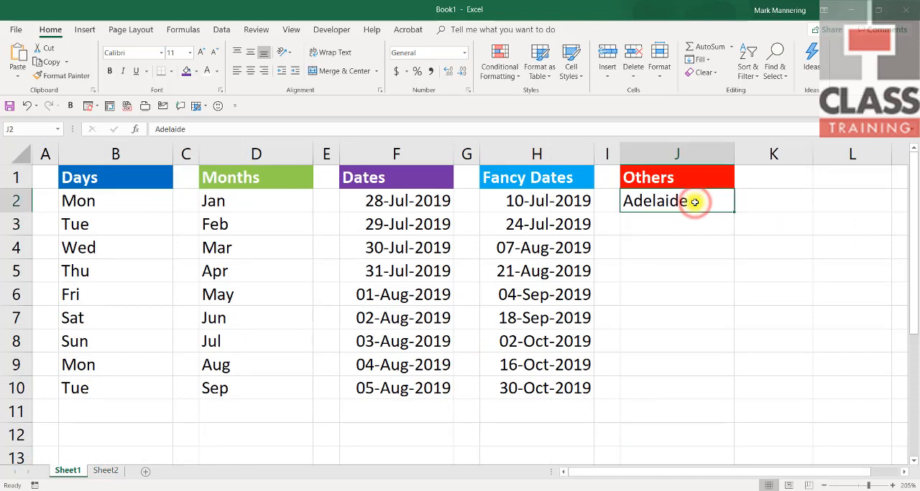
pyautogui.moveTo(733, 212); pyautogui.dragTo(736, 398)
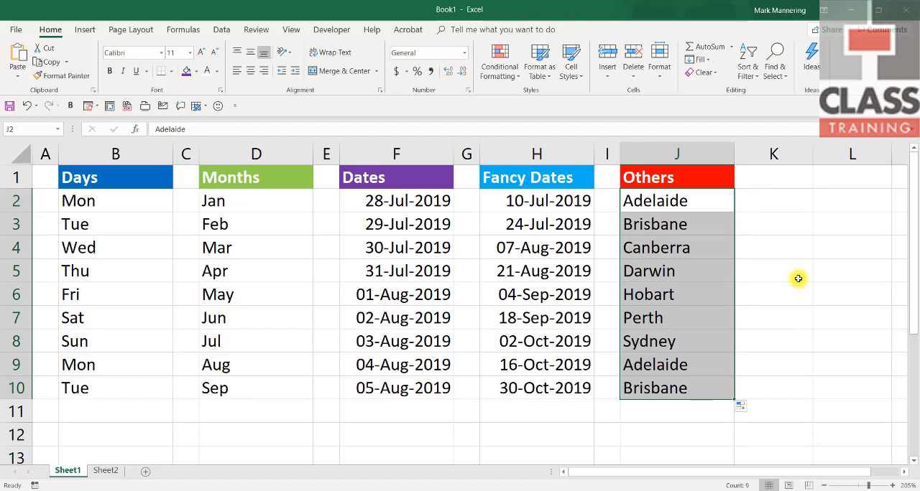
pyautogui.press('Delete')
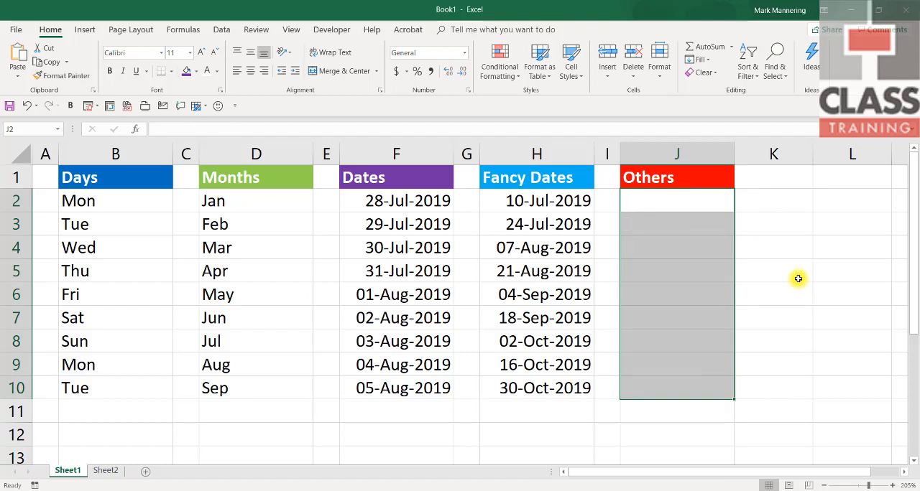
# Step: Enter Perth in J2 under Others and fill the city series down to J10
pyautogui.click(704, 209)
pyautogui.write('Perth')
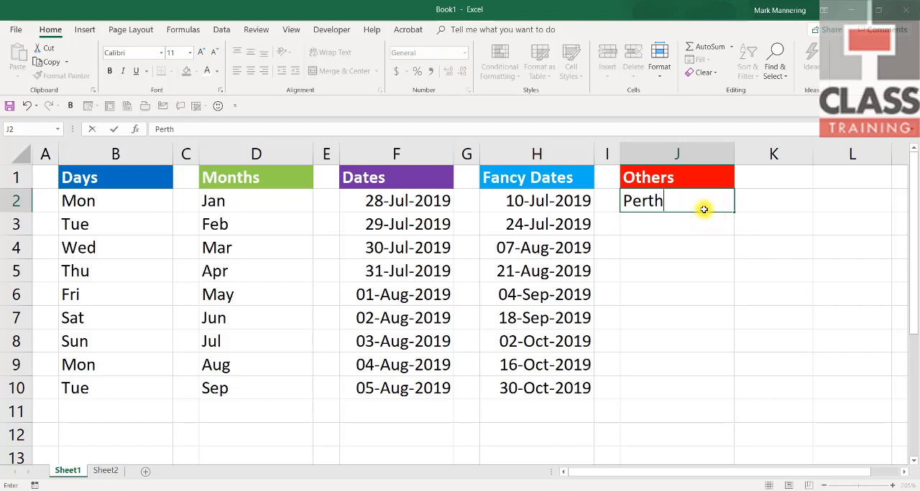
pyautogui.press('Return')
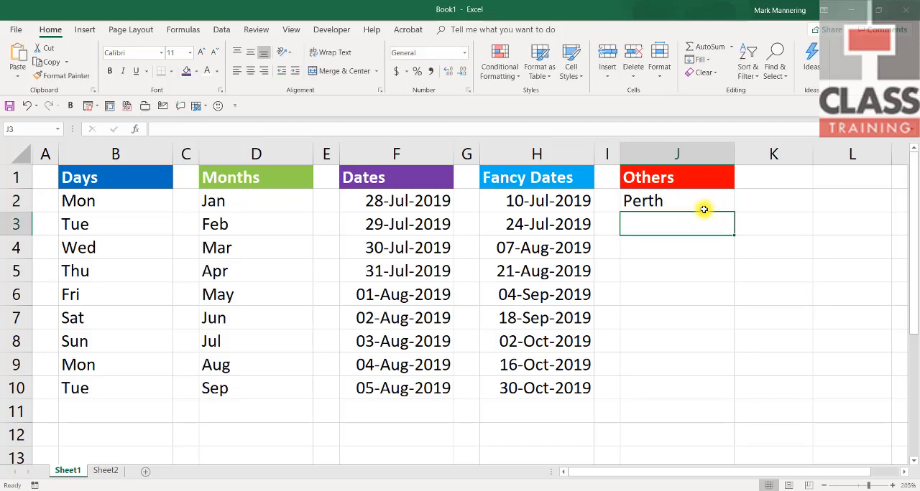
pyautogui.click(704, 209)
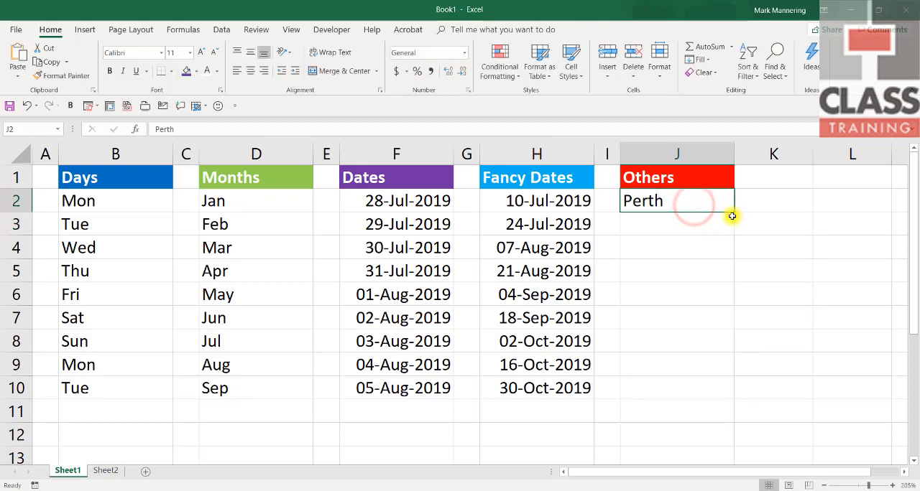
pyautogui.moveTo(735, 213); pyautogui.dragTo(728, 400)
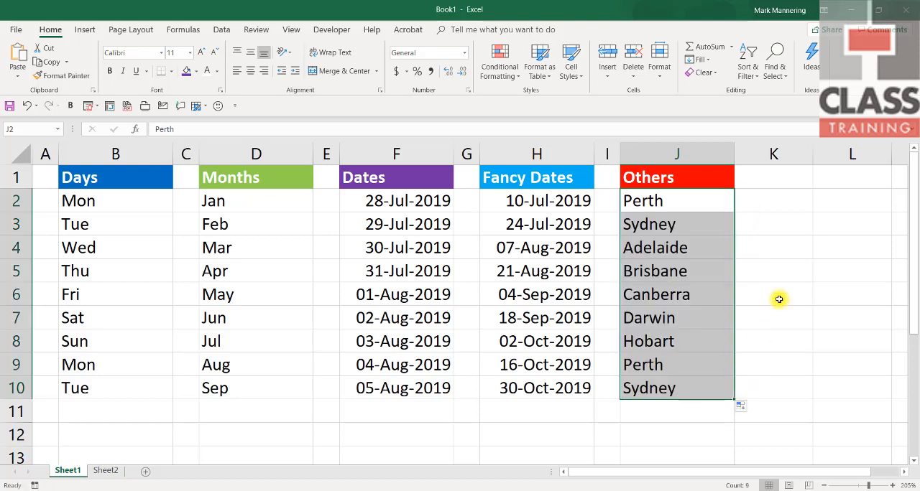